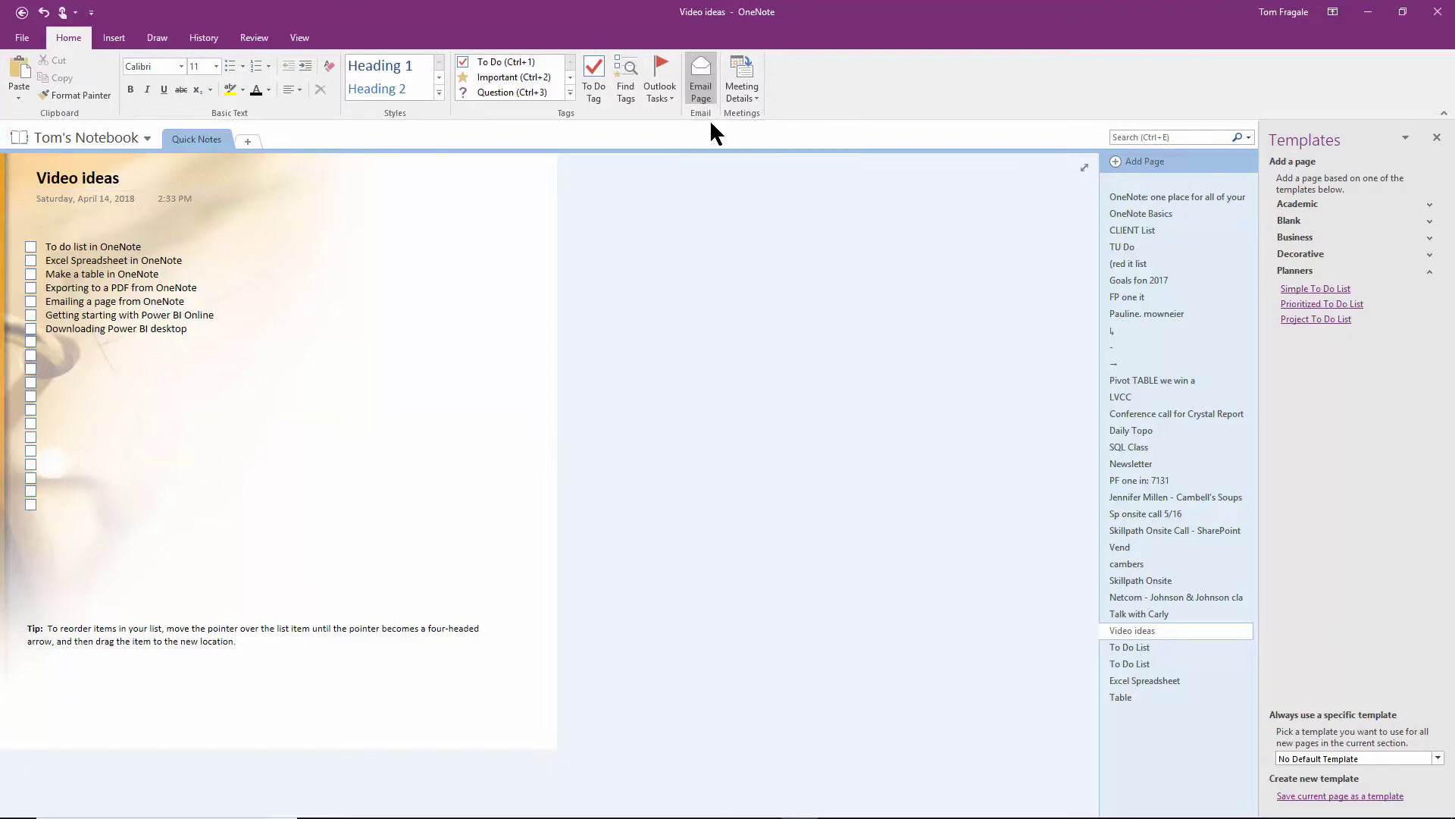
Email the Video ideas page with Ctrl+Shift+E, move the draft window, then close it
{"action": "key", "text": "ctrl+shift+e"}
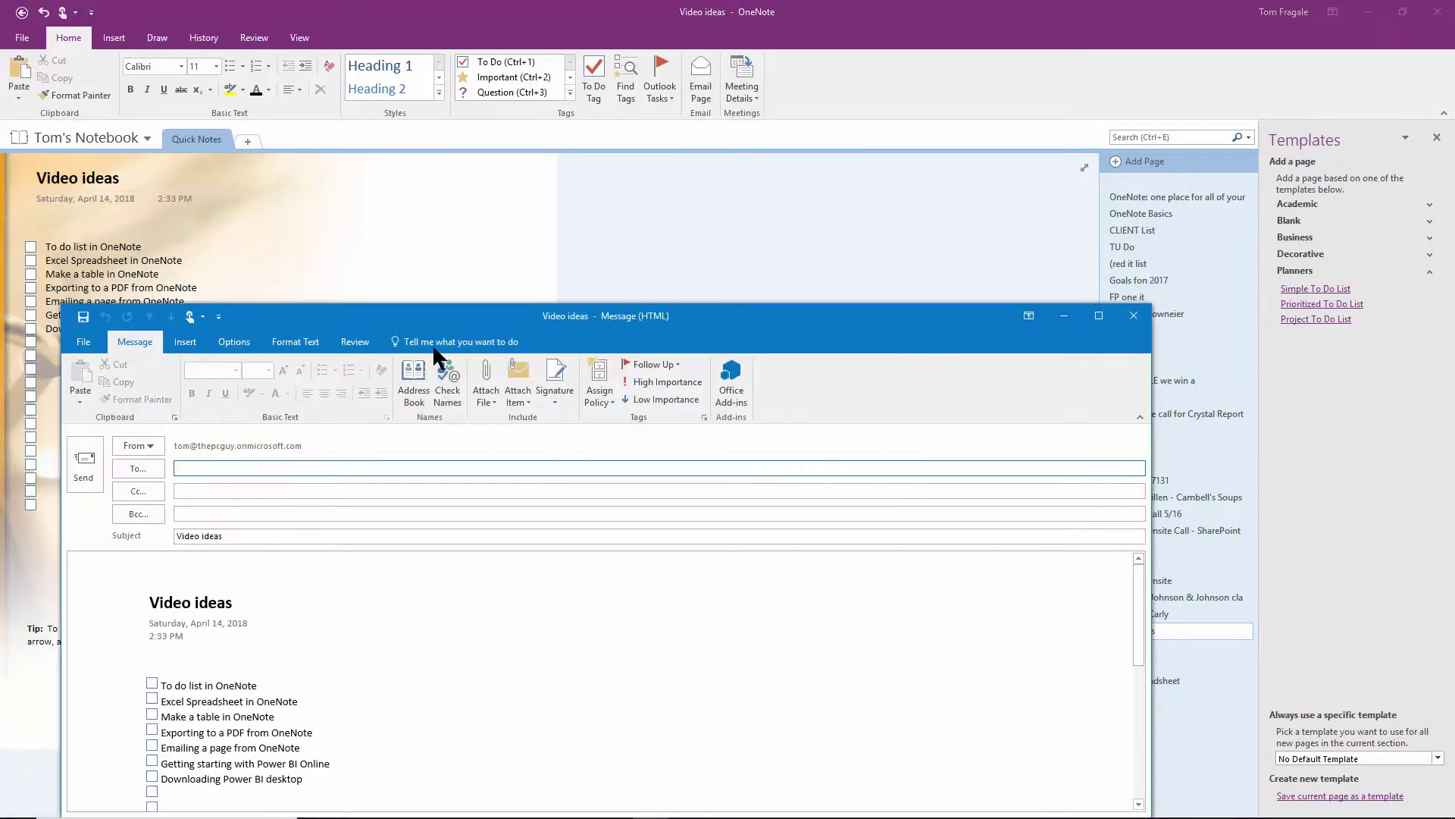
{"action": "left_click_drag", "start_coordinate": [451, 317], "coordinate": [568, 133]}
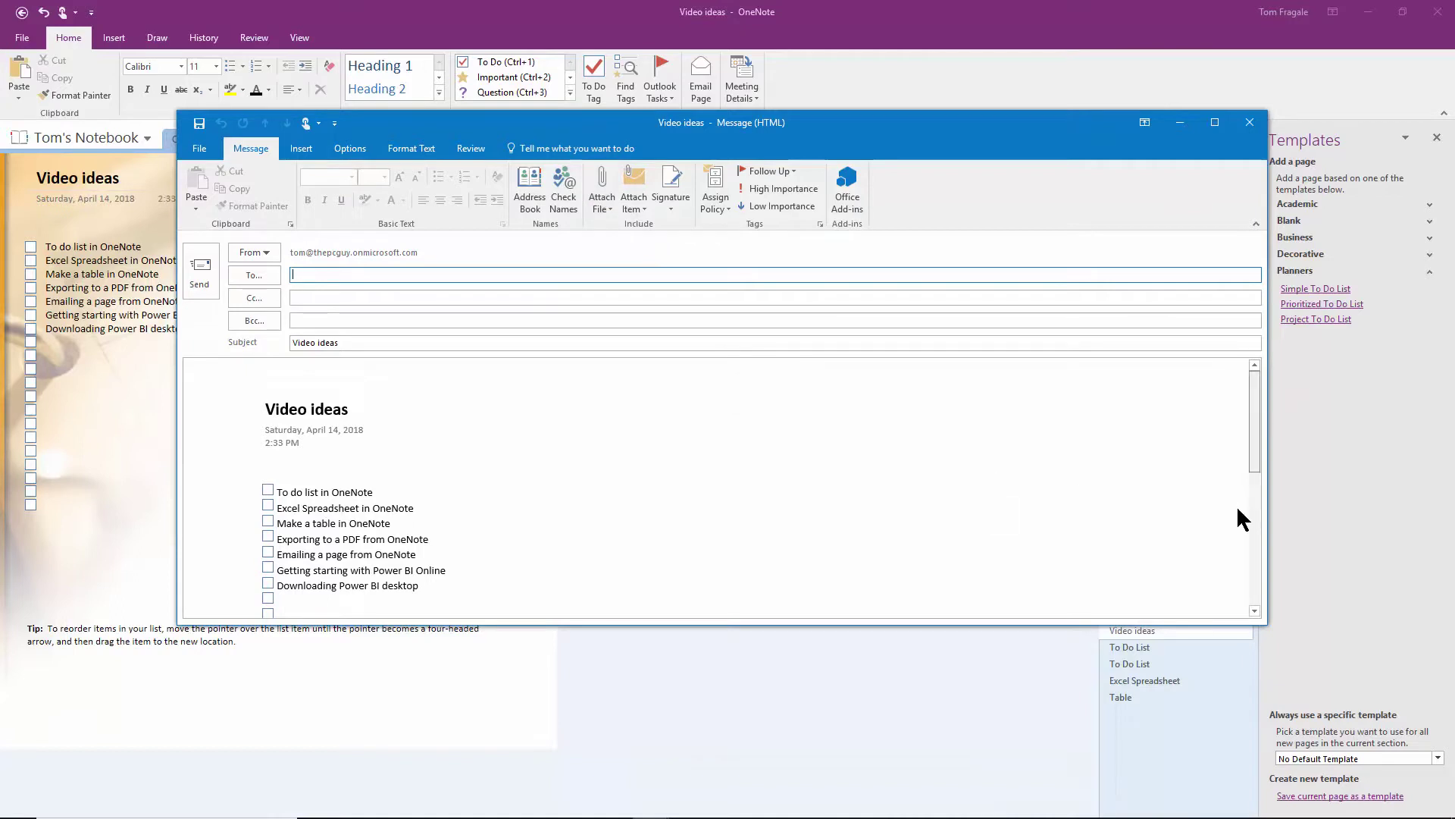
{"action": "scroll", "coordinate": [1236, 505], "scroll_direction": "down", "scroll_amount": 5}
{"action": "scroll", "coordinate": [1256, 399], "scroll_direction": "up", "scroll_amount": 5}
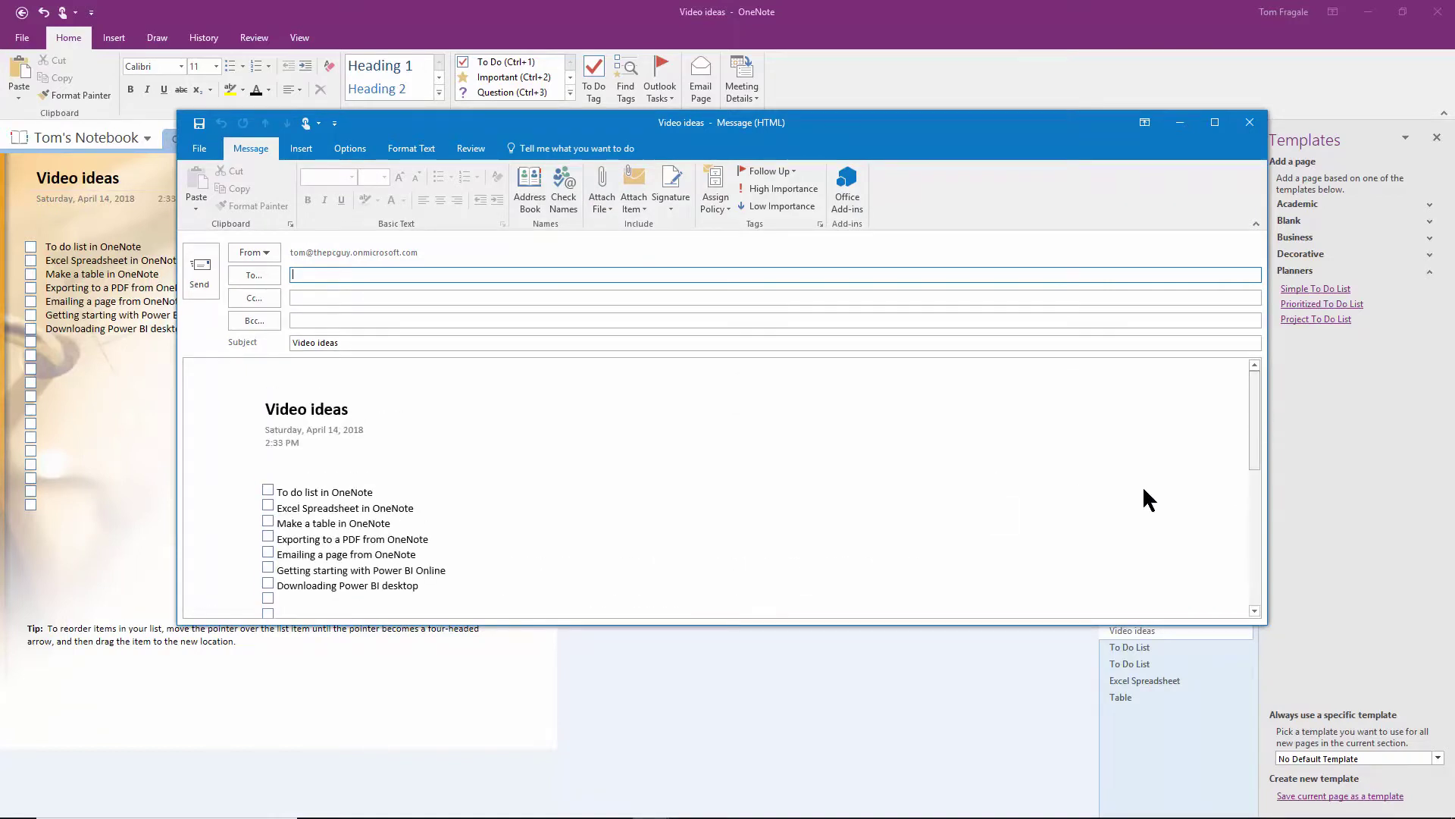
{"action": "left_click", "coordinate": [1249, 122]}
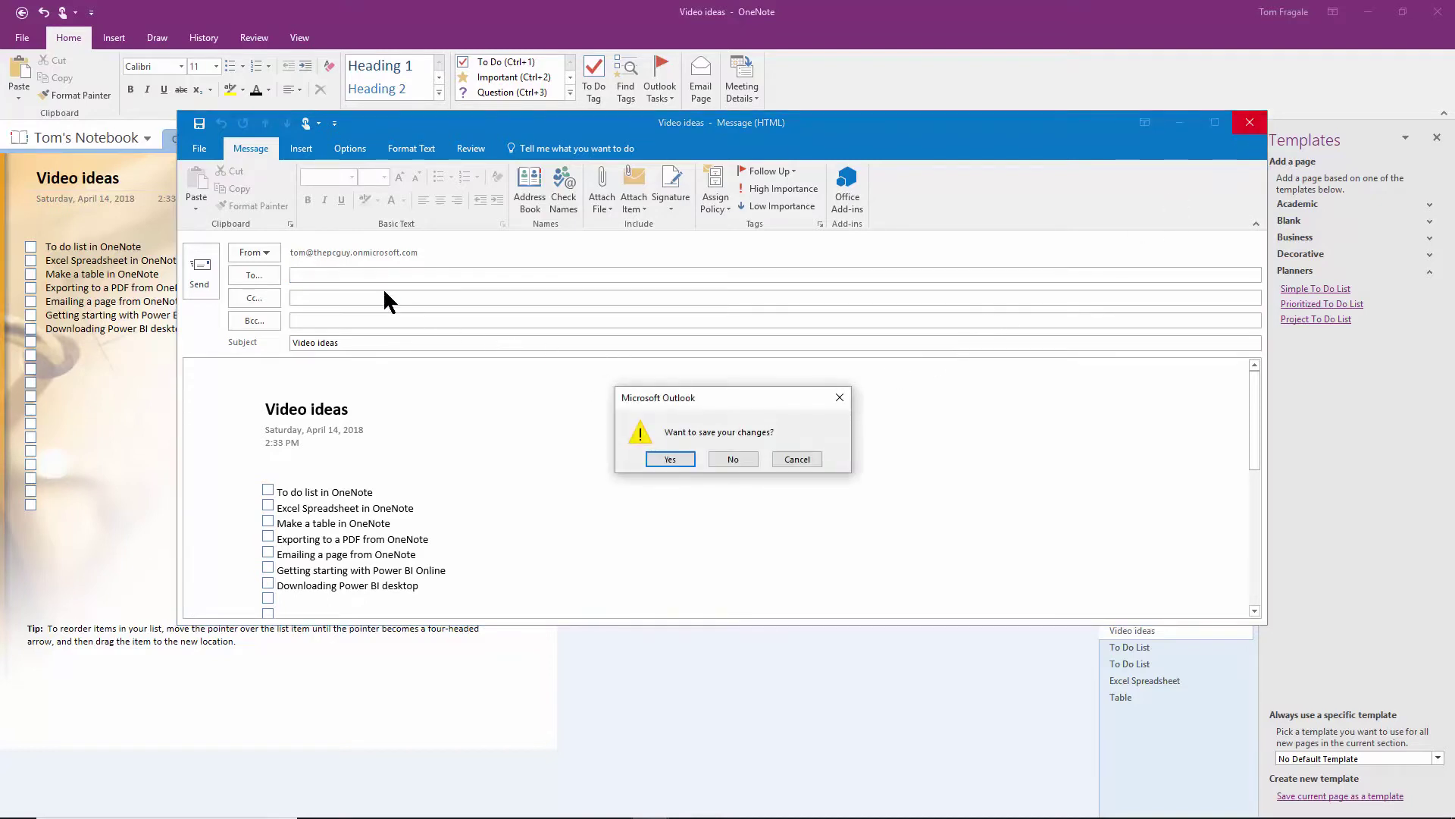
Discard the Video ideas draft unsaved and email the SQL Class page via Email Page
{"action": "left_click", "coordinate": [740, 458]}
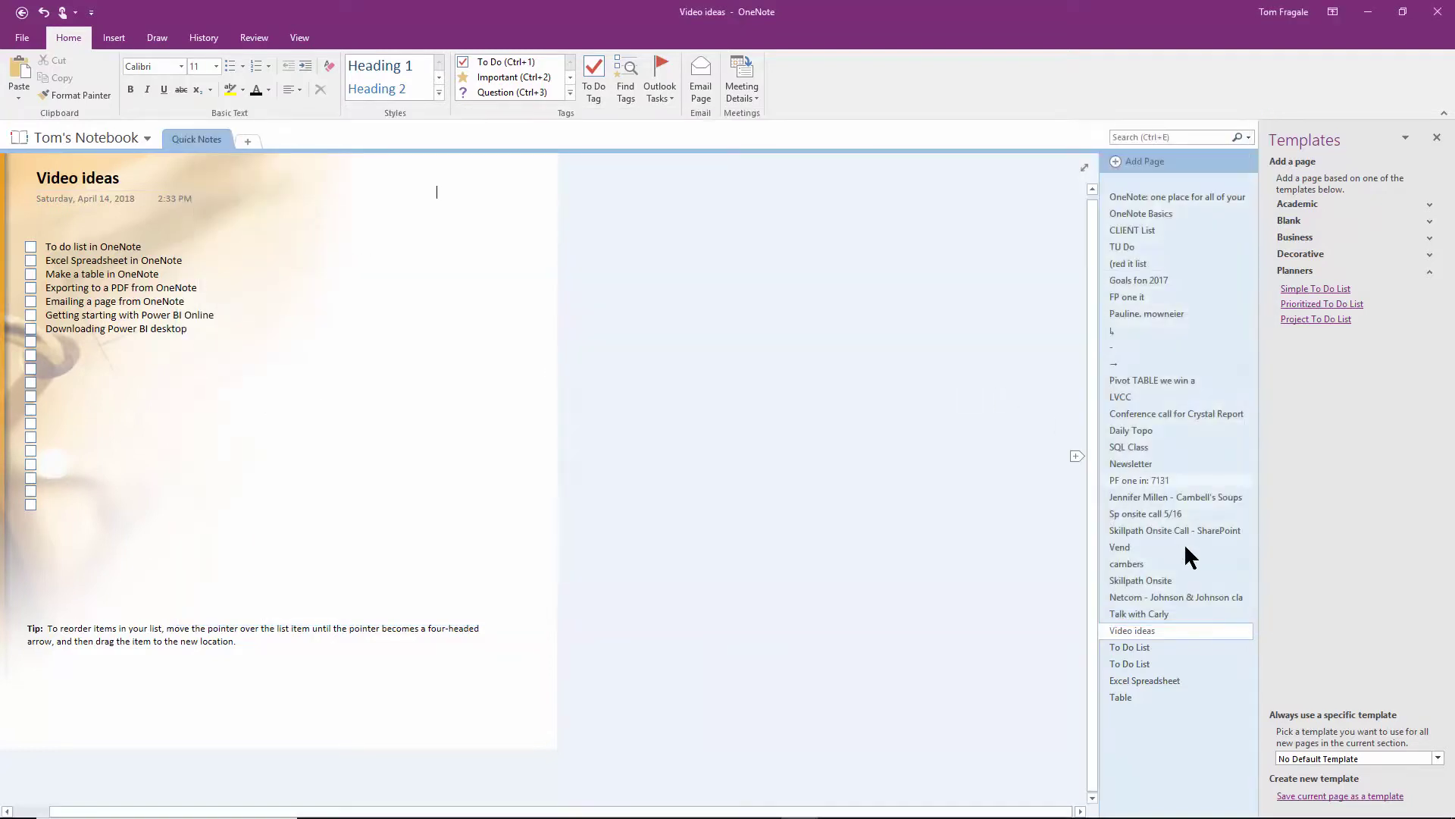
{"action": "left_click", "coordinate": [1137, 450]}
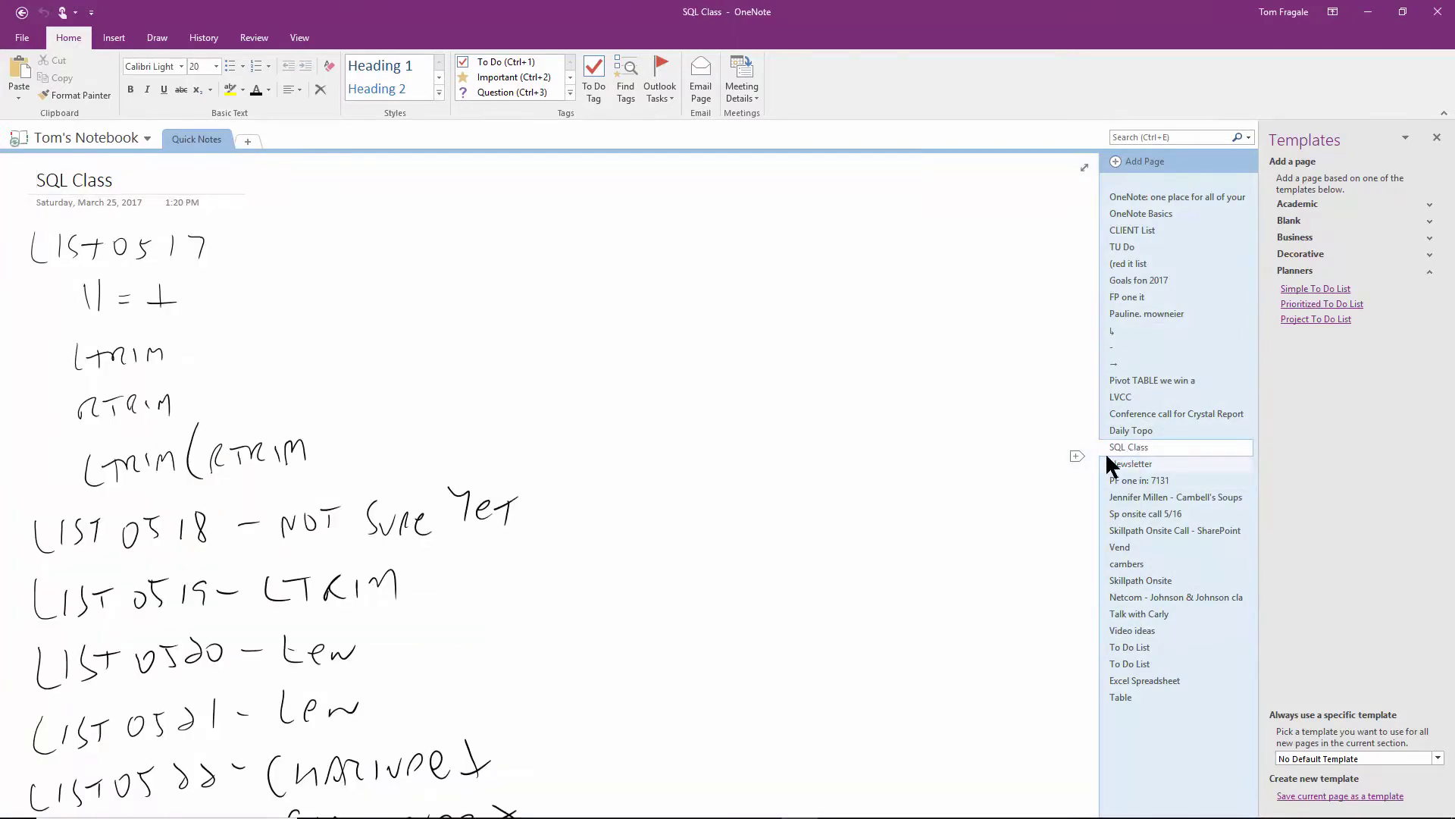
{"action": "left_click", "coordinate": [703, 85]}
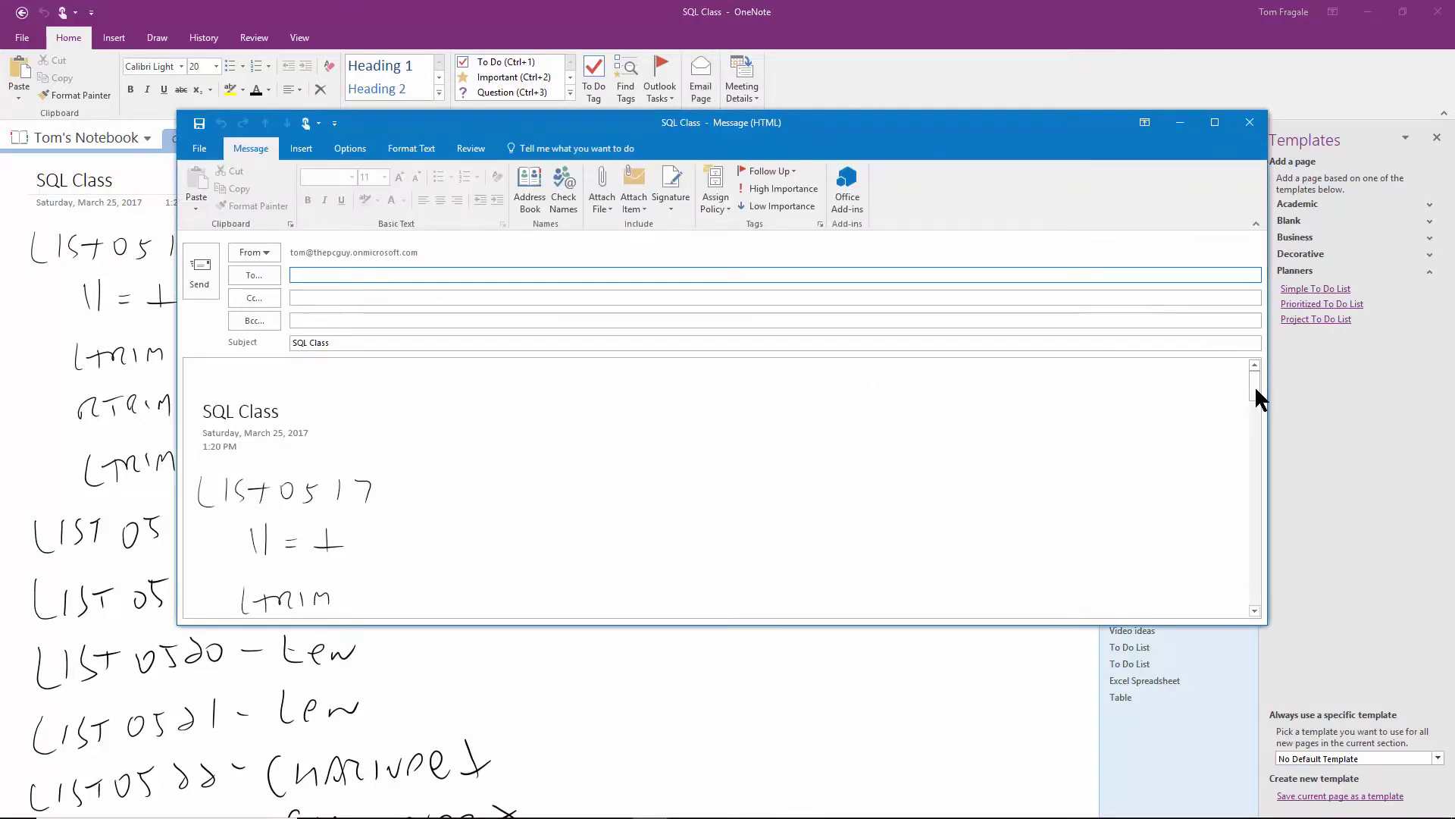
{"action": "scroll", "coordinate": [1243, 449], "scroll_direction": "down", "scroll_amount": 5}
{"action": "scroll", "coordinate": [1239, 535], "scroll_direction": "down", "scroll_amount": 5}
{"action": "scroll", "coordinate": [1242, 568], "scroll_direction": "down", "scroll_amount": 5}
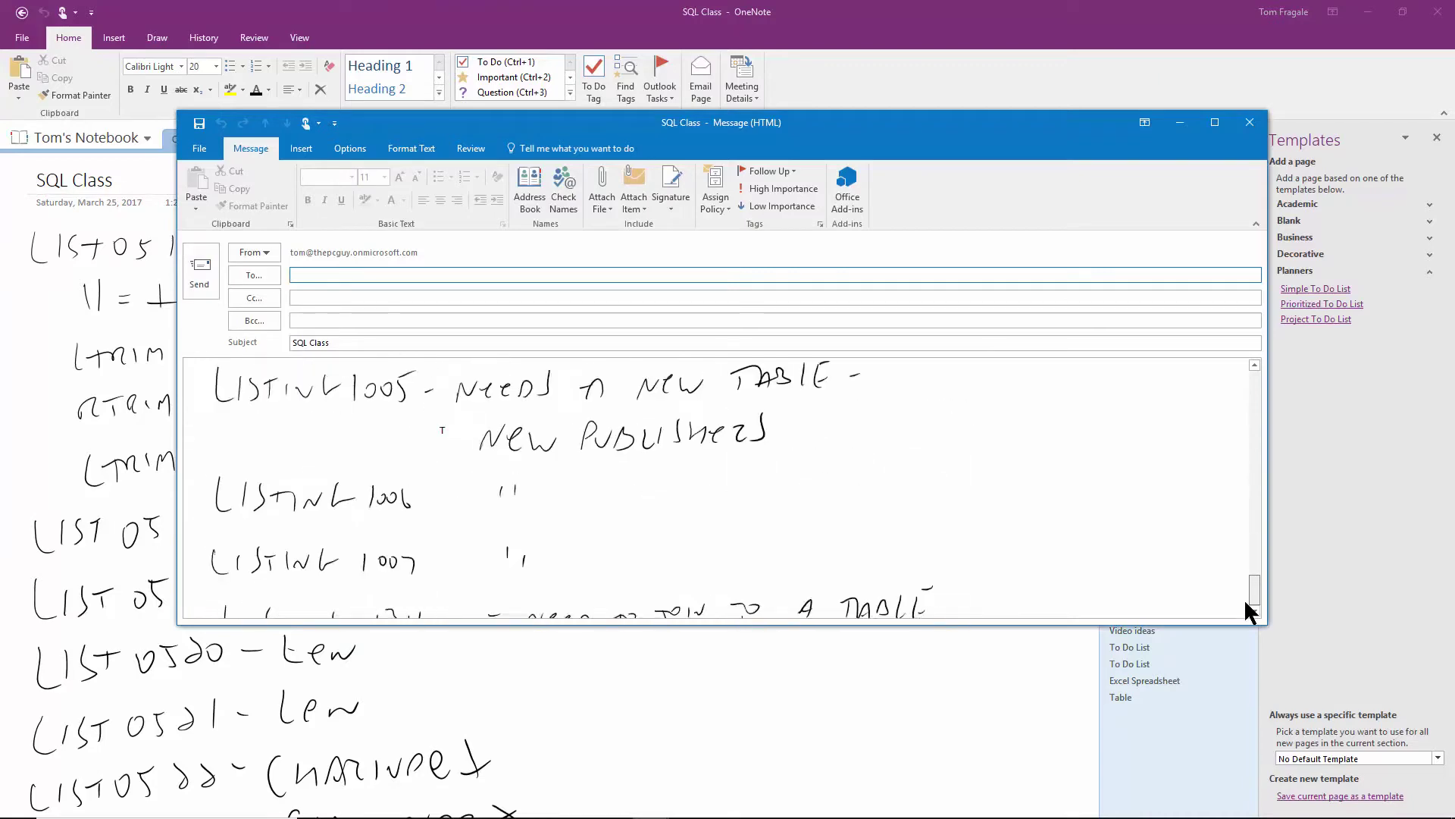
{"action": "scroll", "coordinate": [1244, 569], "scroll_direction": "down", "scroll_amount": 3}
{"action": "scroll", "coordinate": [1248, 431], "scroll_direction": "up", "scroll_amount": 3}
{"action": "scroll", "coordinate": [1255, 342], "scroll_direction": "up", "scroll_amount": 10}
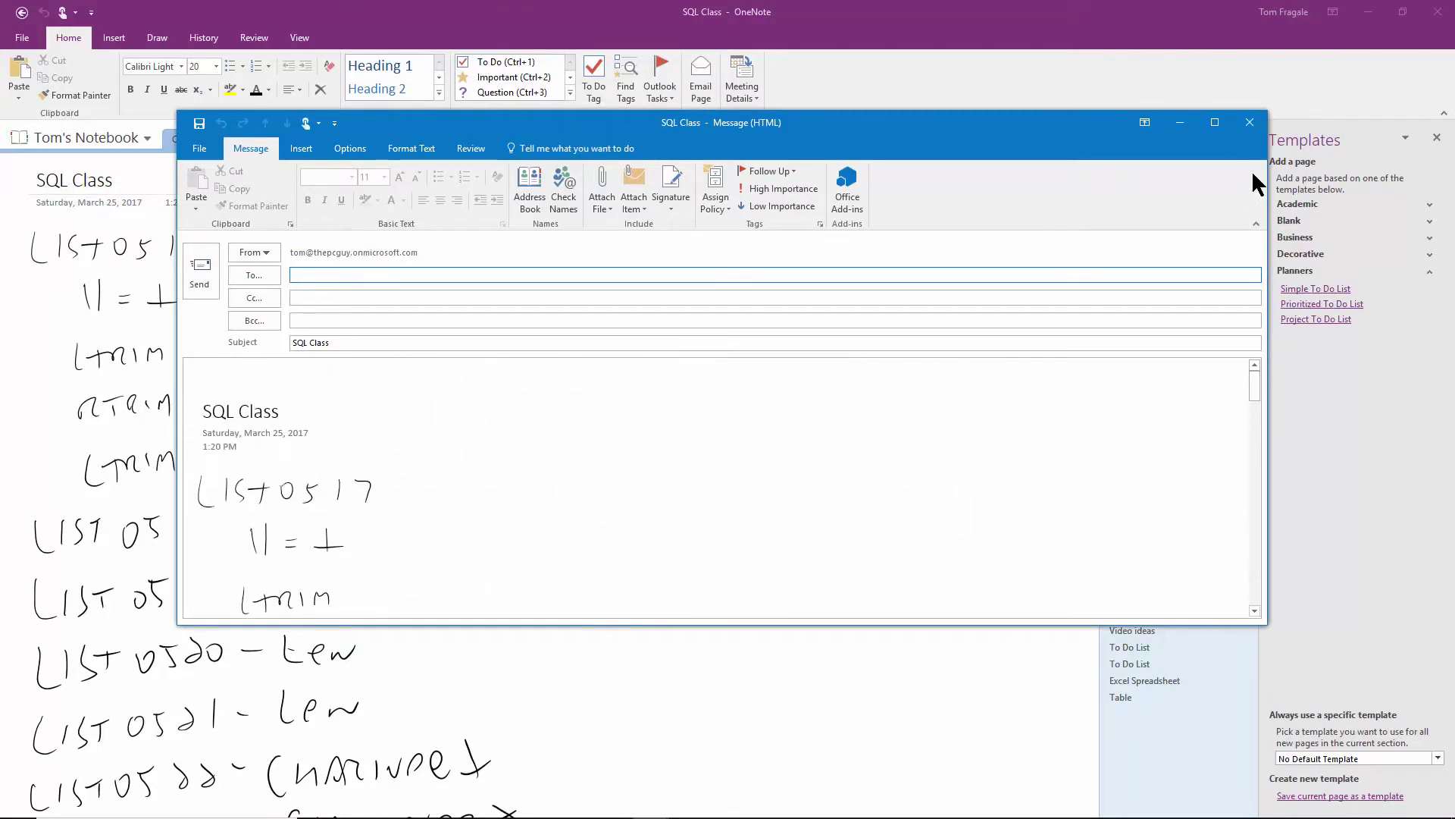
Close the unsent SQL Class draft message
{"action": "left_click", "coordinate": [1251, 123]}
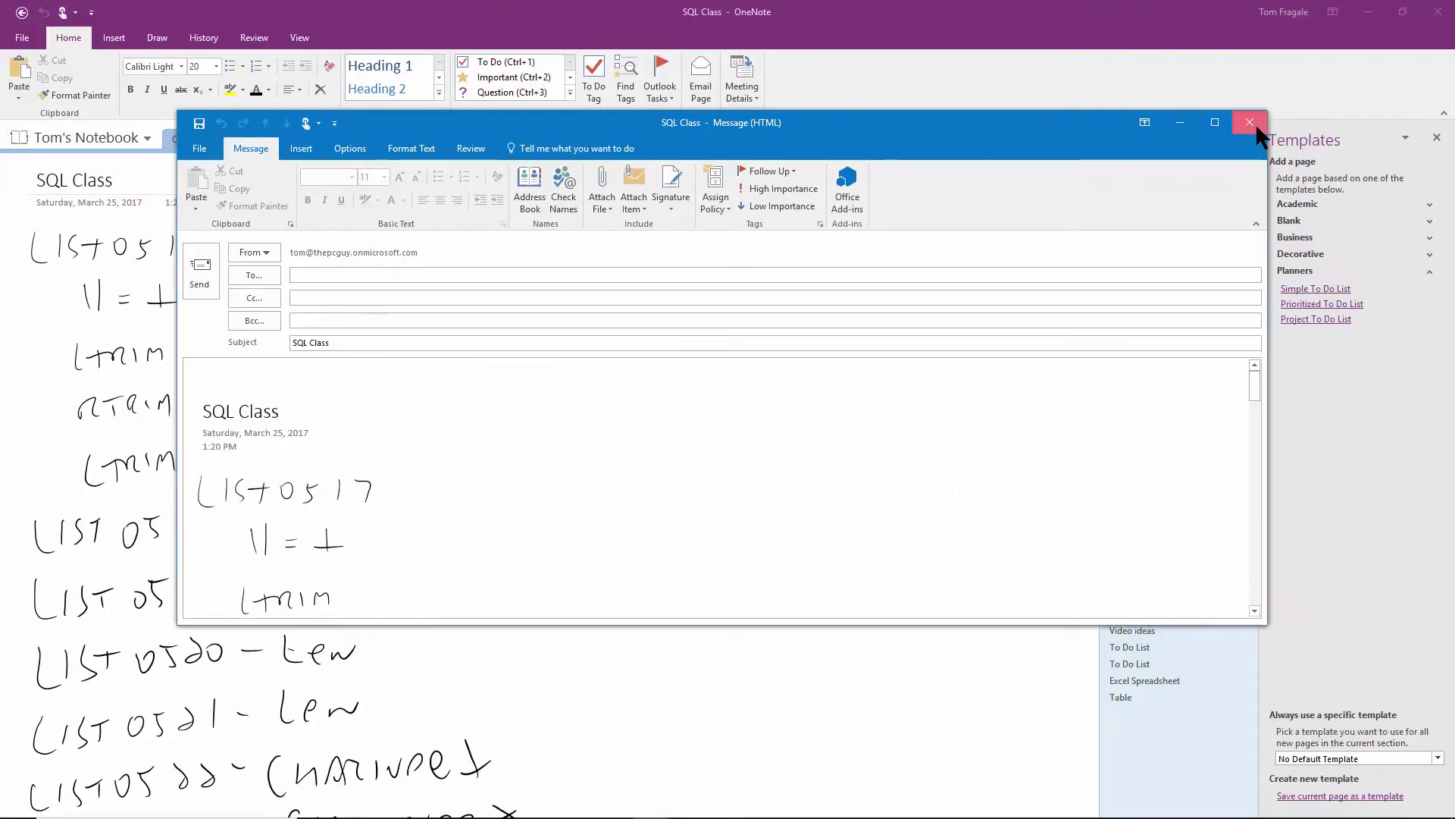
Decline saving the SQL Class draft and send the SQL Class page to Email Page again
{"action": "left_click", "coordinate": [734, 460]}
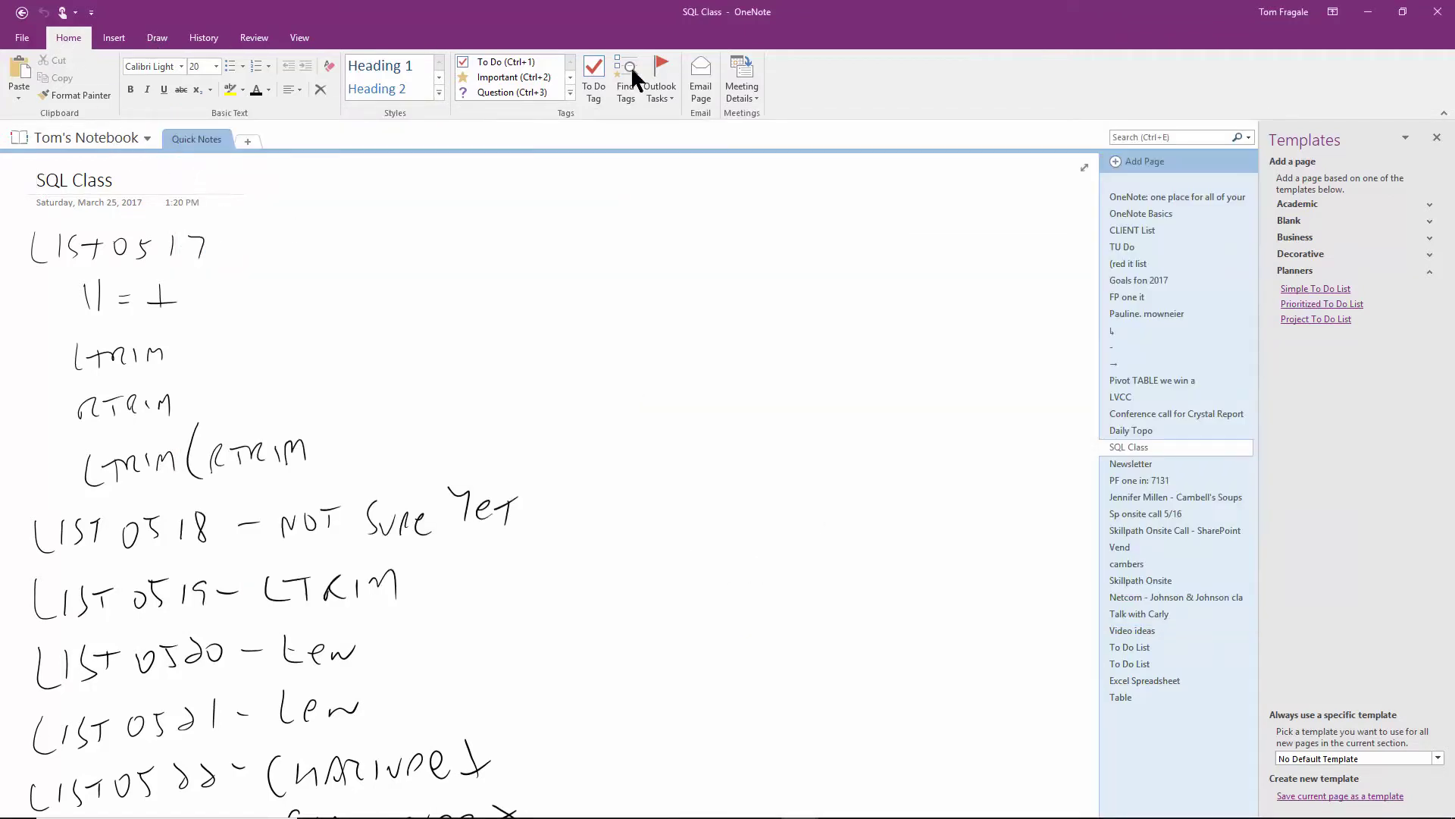
{"action": "left_click", "coordinate": [705, 105]}
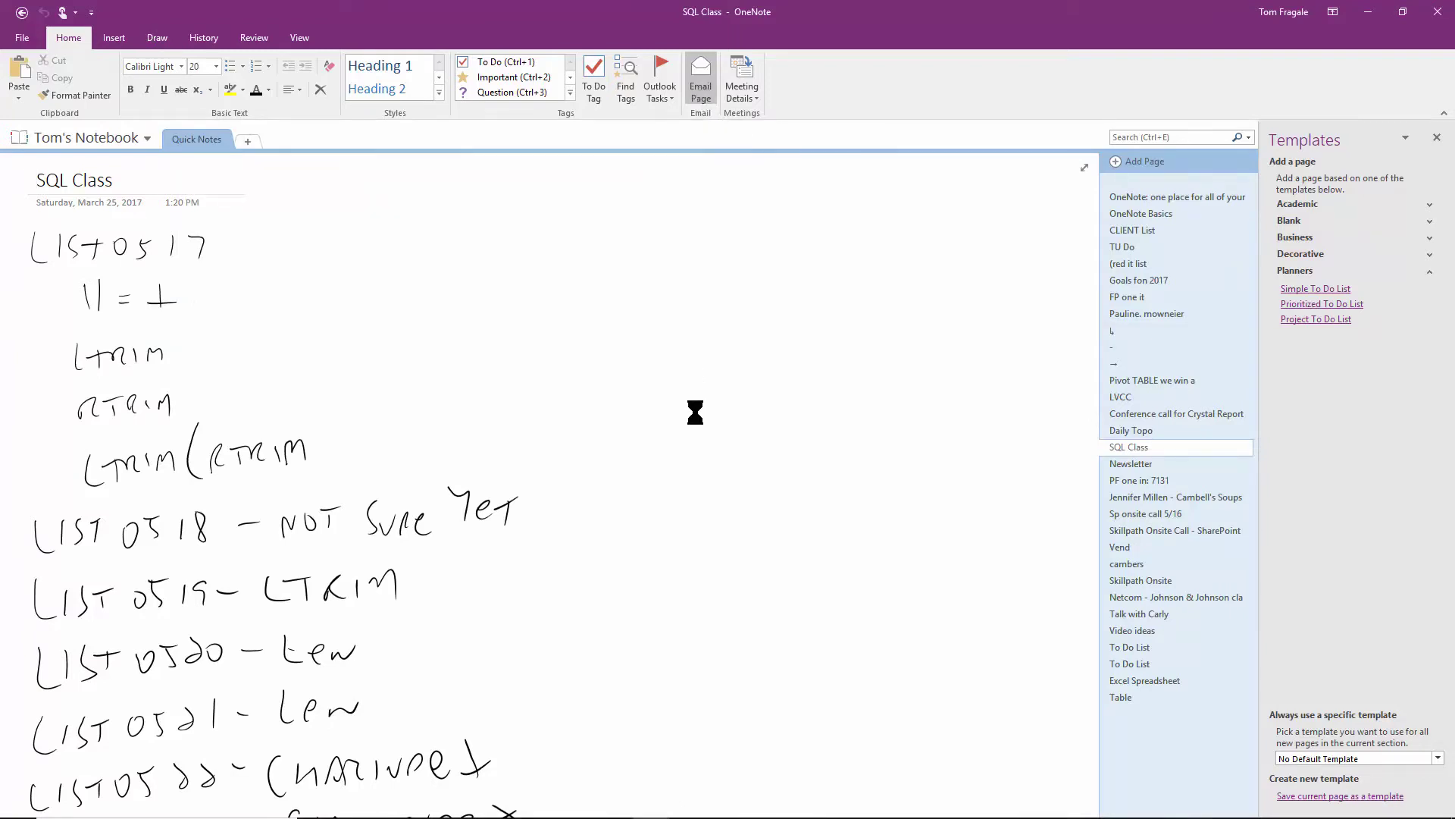